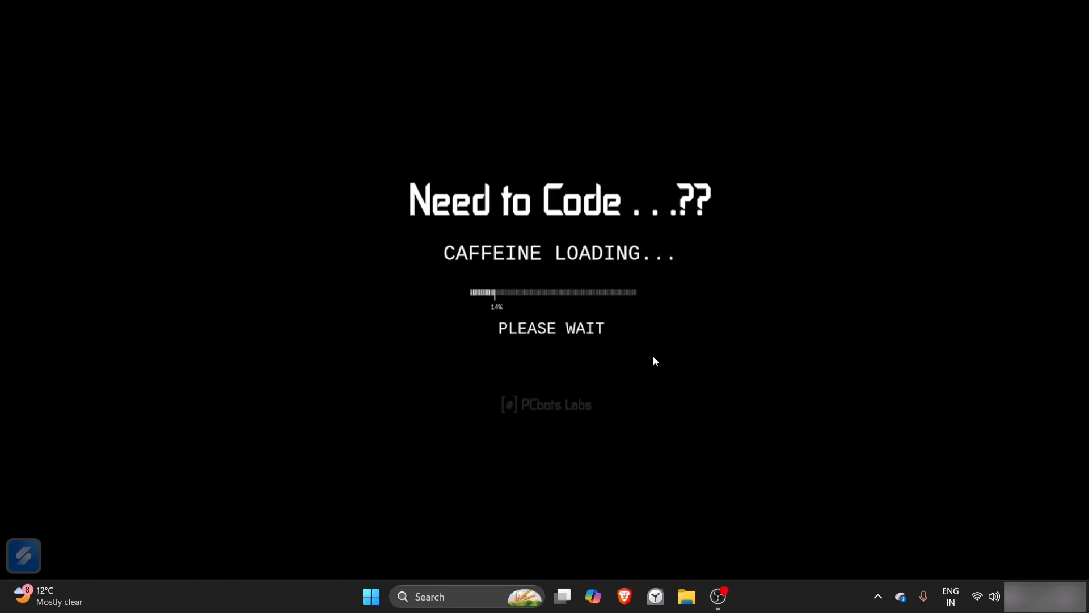
Step: Open the Brave browser, search Google for "redis for windows github" and open the tporadowski/redis releases page
{"action": "left_click", "coordinate": [625, 596]}
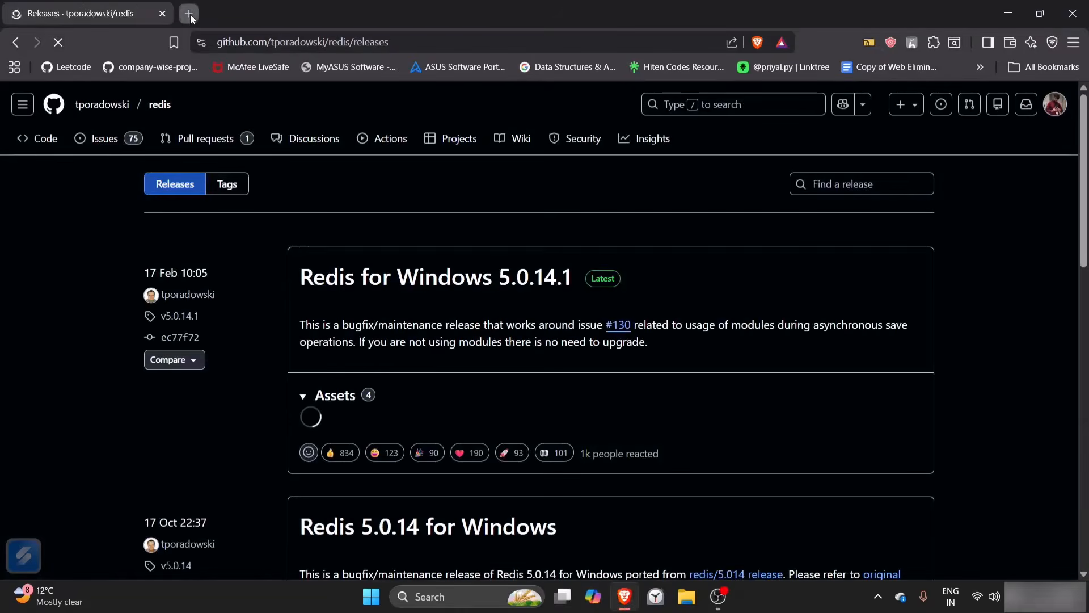
{"action": "left_click", "coordinate": [189, 14]}
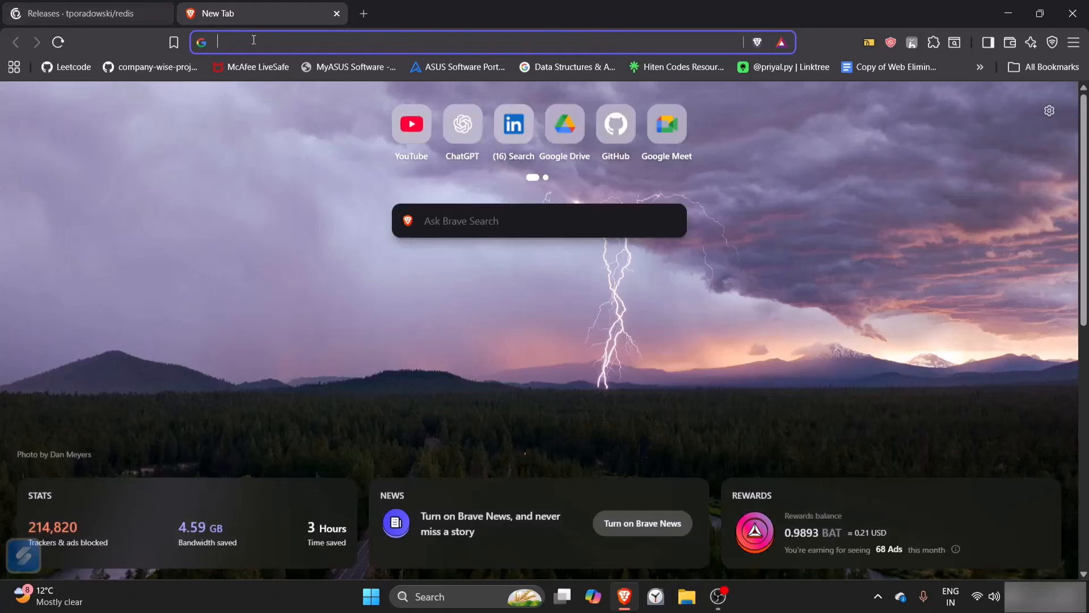
{"action": "left_click", "coordinate": [162, 13]}
{"action": "type", "text": "redis"}
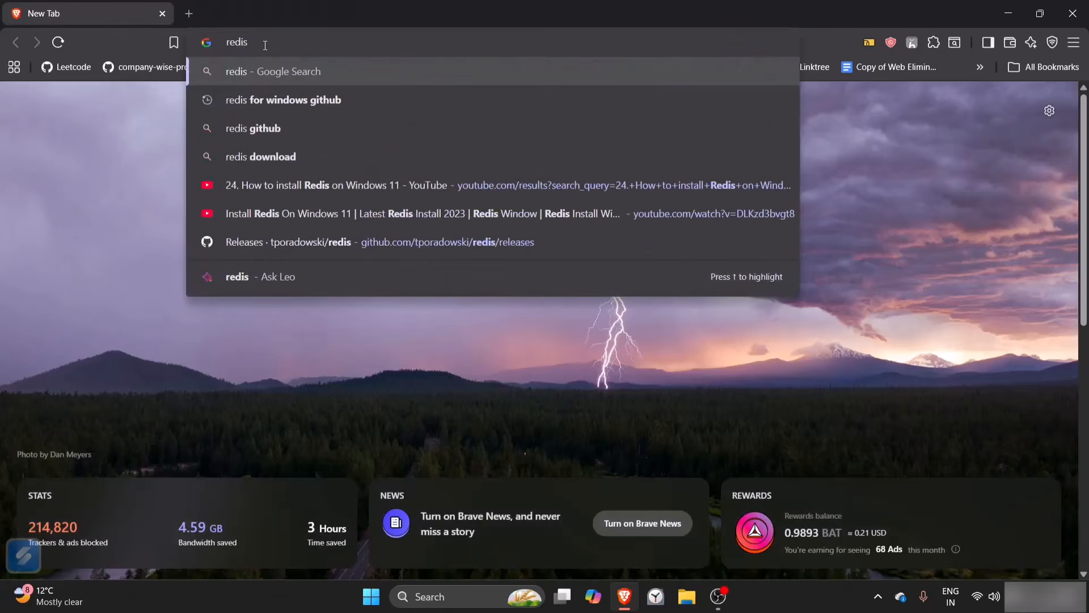
{"action": "key", "text": "Down"}
{"action": "key", "text": "Return"}
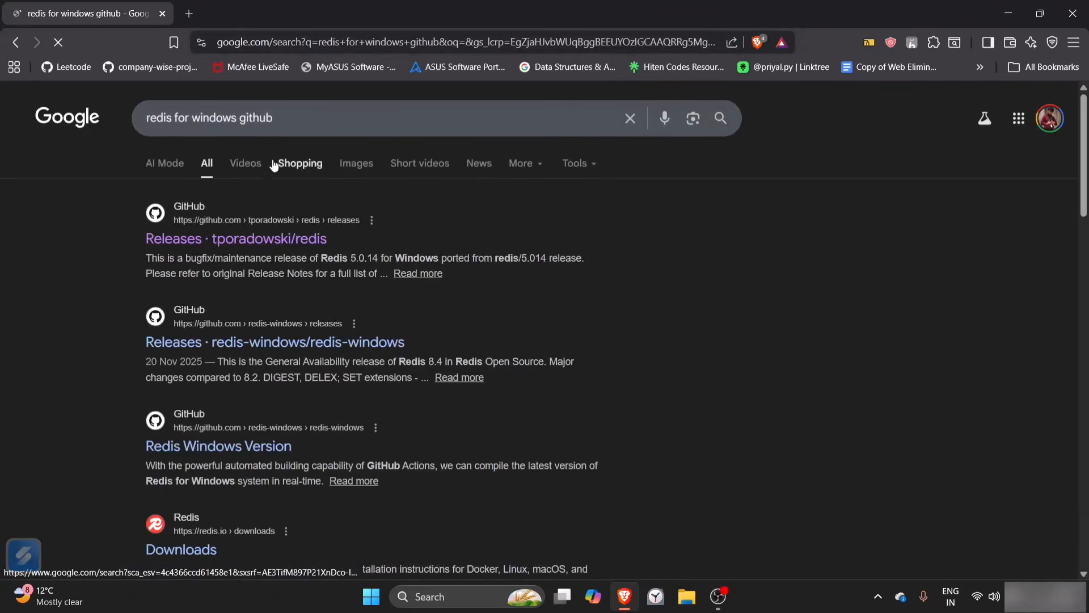
{"action": "left_click", "coordinate": [198, 244]}
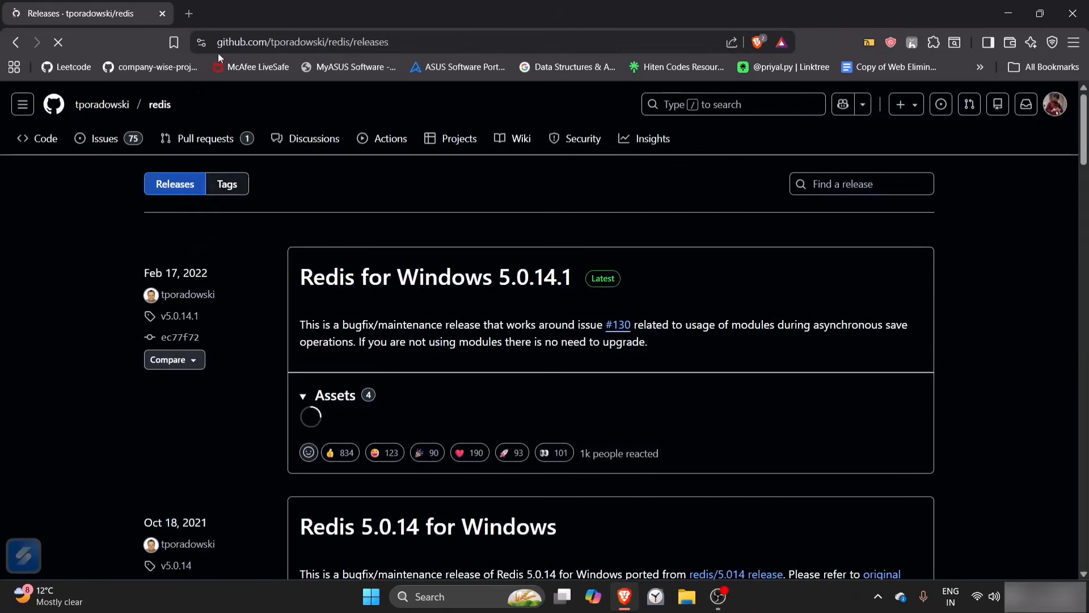
Step: Download Redis-x64-5.0.14.1.msi from the latest release's assets to the Downloads folder, replacing the existing file
{"action": "scroll", "coordinate": [395, 316], "scroll_direction": "down", "scroll_amount": 2}
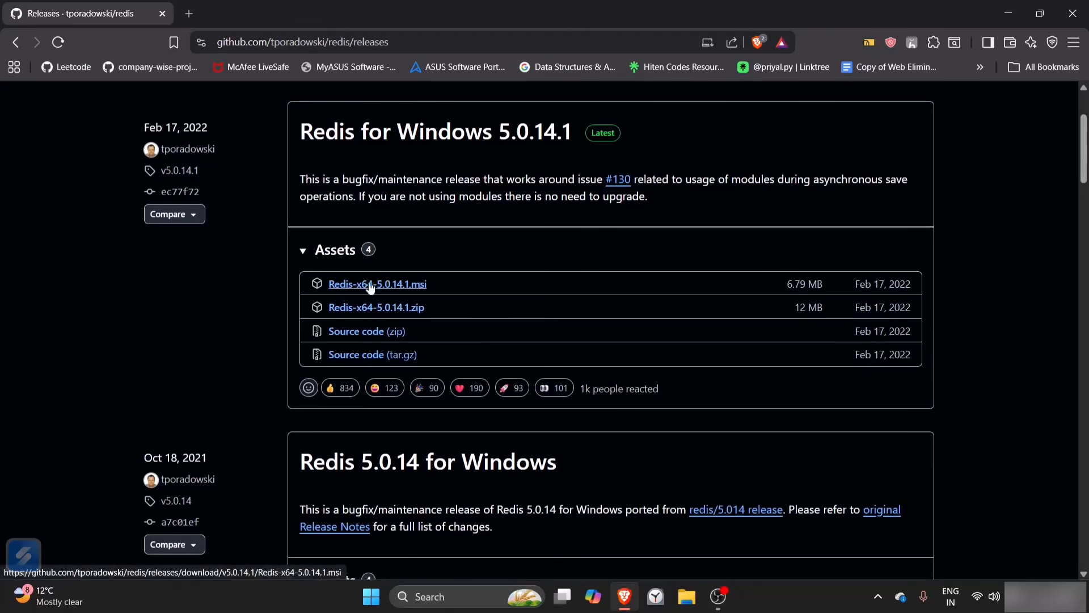
{"action": "scroll", "coordinate": [305, 282], "scroll_direction": "down", "scroll_amount": 1}
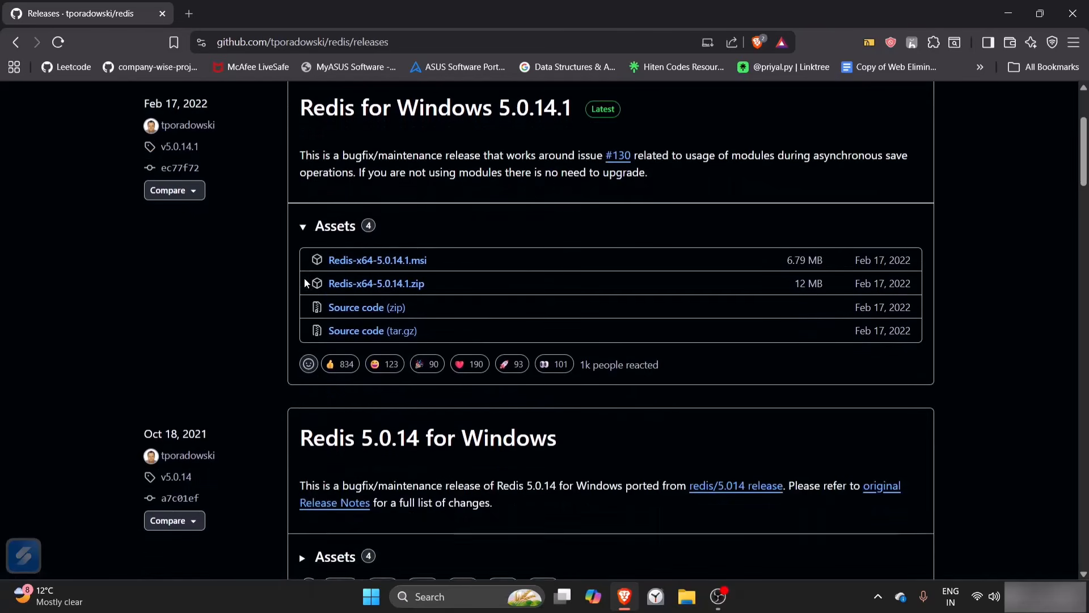
{"action": "left_click", "coordinate": [362, 258]}
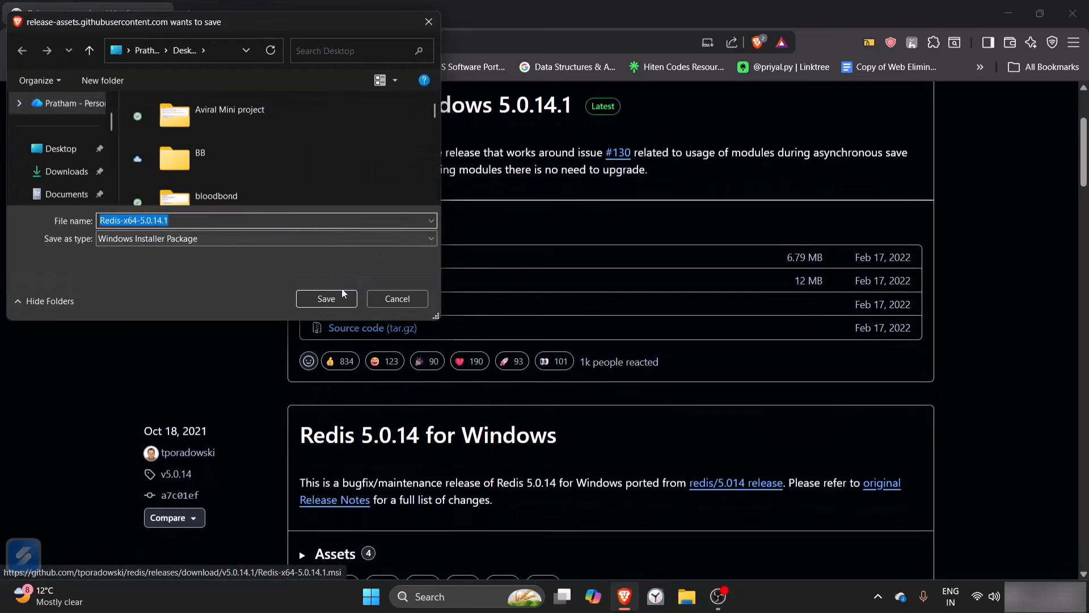
{"action": "left_click", "coordinate": [60, 170]}
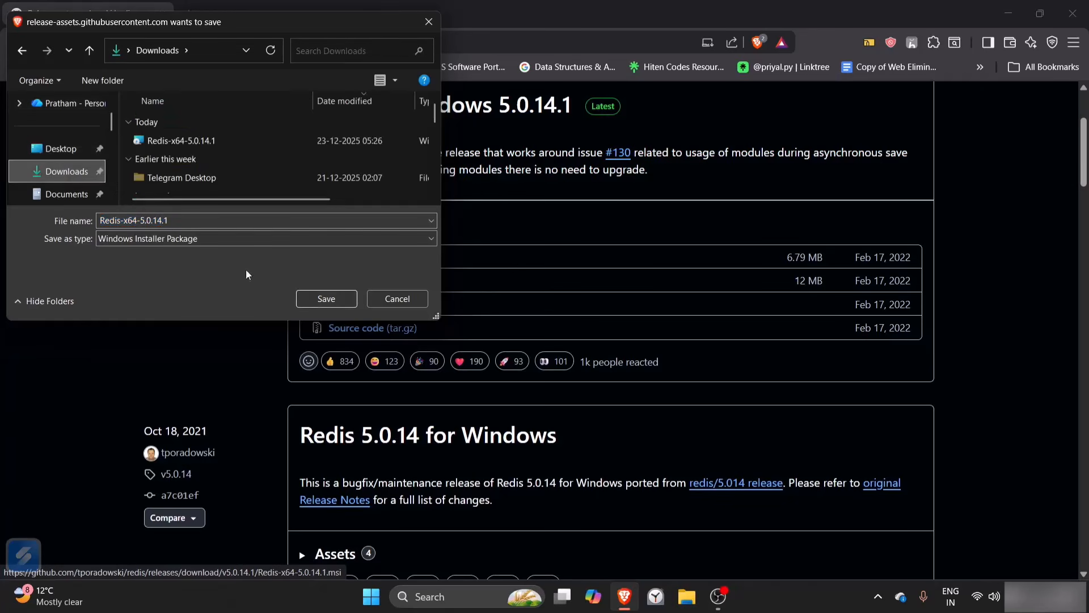
{"action": "left_click", "coordinate": [327, 297]}
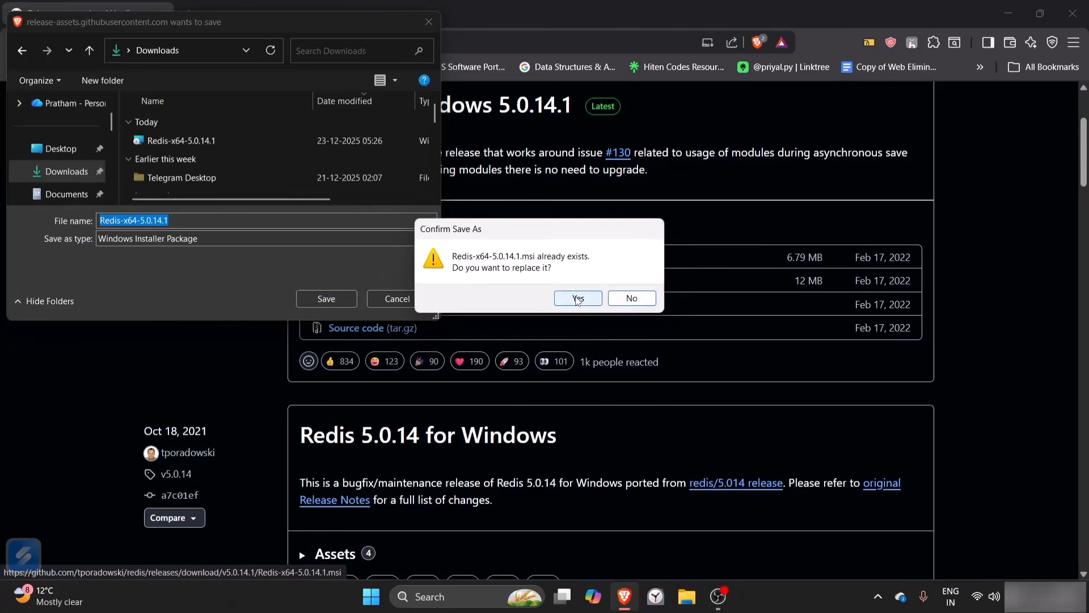
{"action": "left_click", "coordinate": [576, 297]}
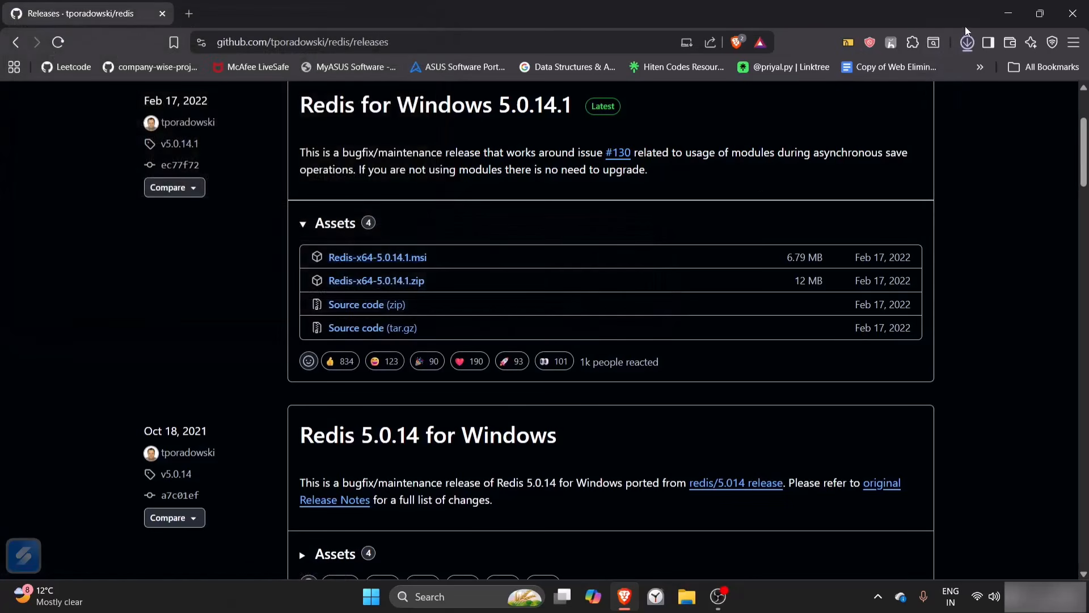
Step: Launch the downloaded Redis installer and accept its license agreement
{"action": "left_click", "coordinate": [861, 79]}
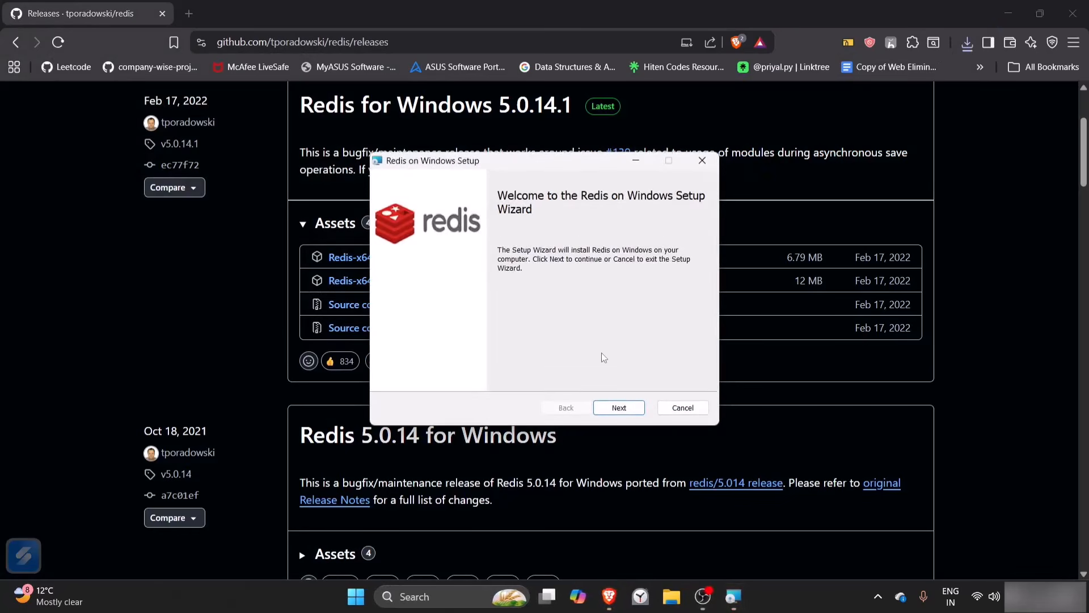
{"action": "left_click", "coordinate": [620, 406]}
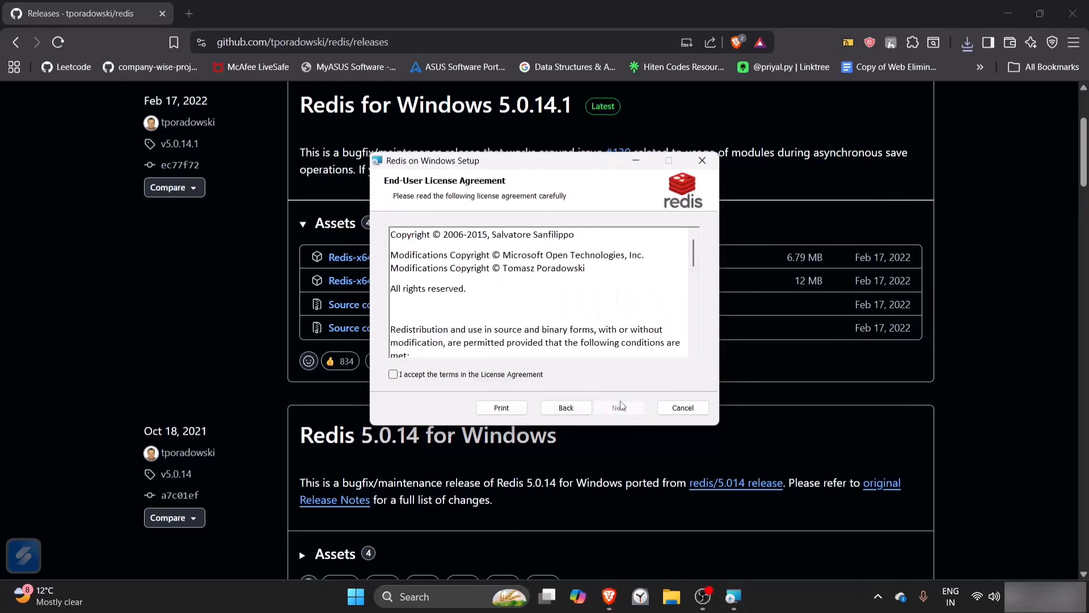
{"action": "left_click", "coordinate": [393, 374]}
{"action": "left_click", "coordinate": [616, 409]}
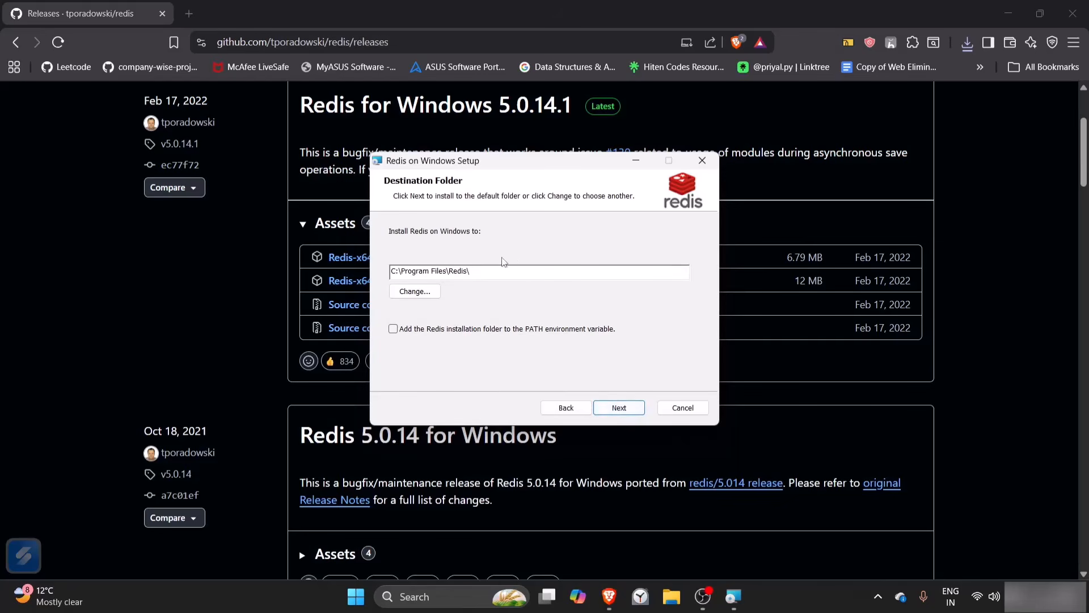
Step: Copy the installation path C:\Program Files\Redis\ and accept it as the destination folder
{"action": "left_click_drag", "start_coordinate": [490, 270], "coordinate": [348, 271]}
{"action": "key", "text": "ctrl+c"}
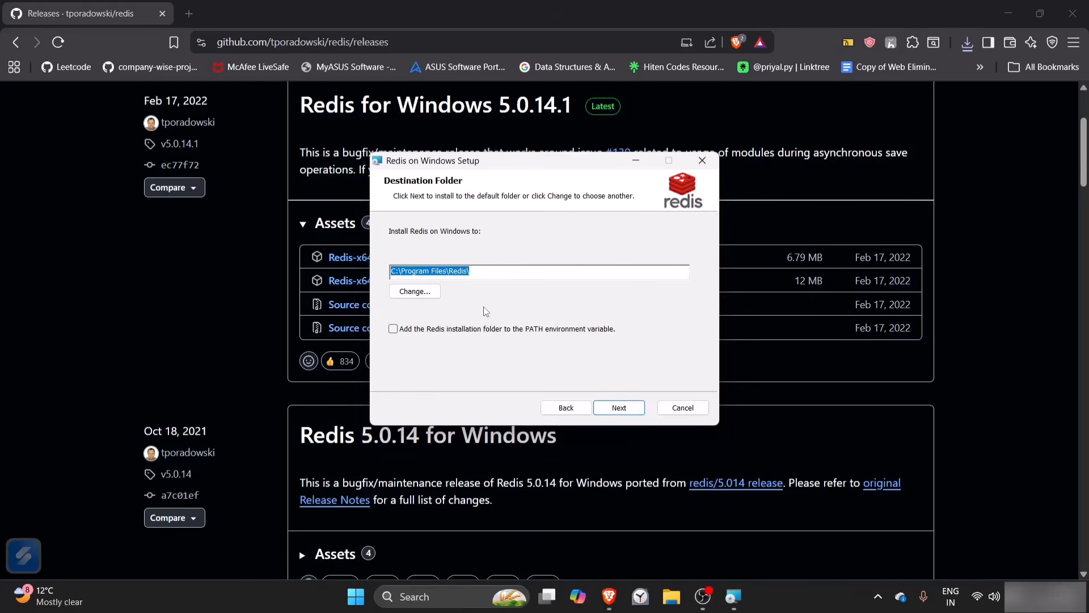
{"action": "left_click", "coordinate": [618, 407]}
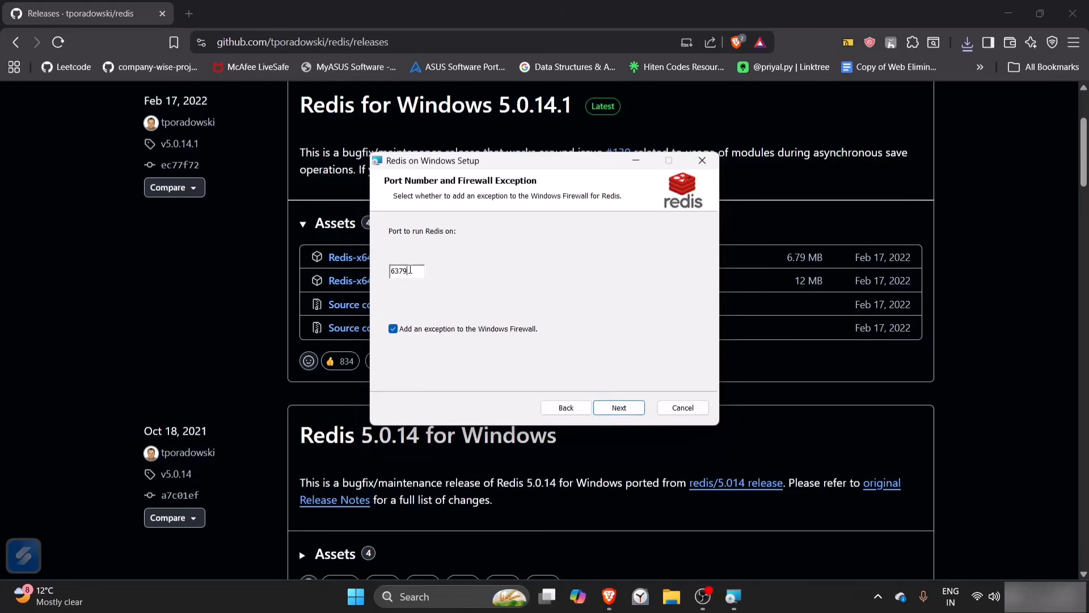
Step: Keep port 6379 with the firewall exception and no memory limit, and start the Redis installation
{"action": "double_click", "coordinate": [410, 270]}
{"action": "left_click", "coordinate": [619, 408]}
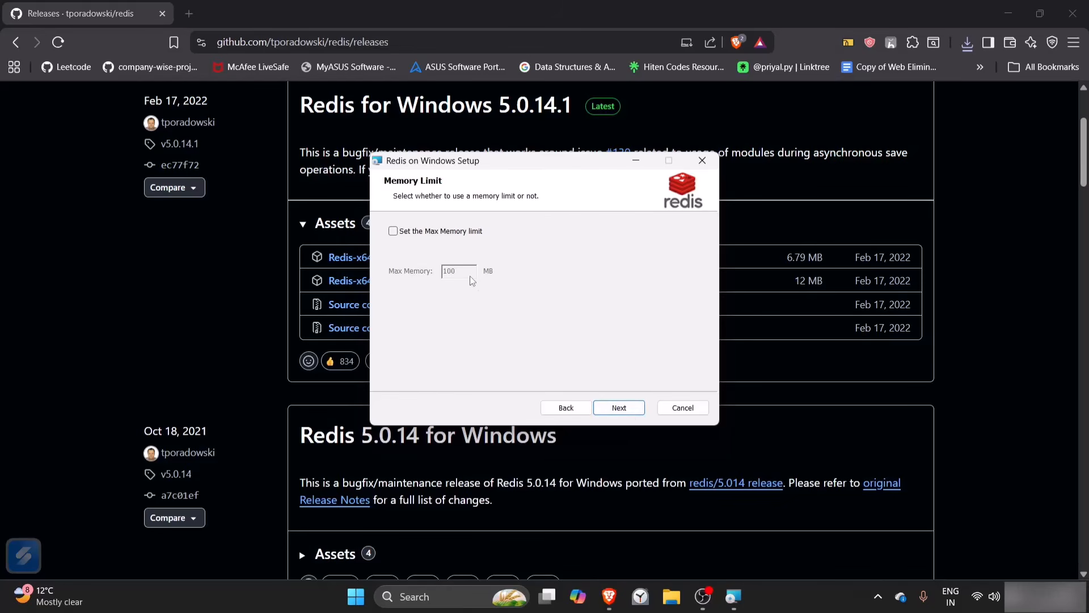
{"action": "left_click", "coordinate": [619, 407]}
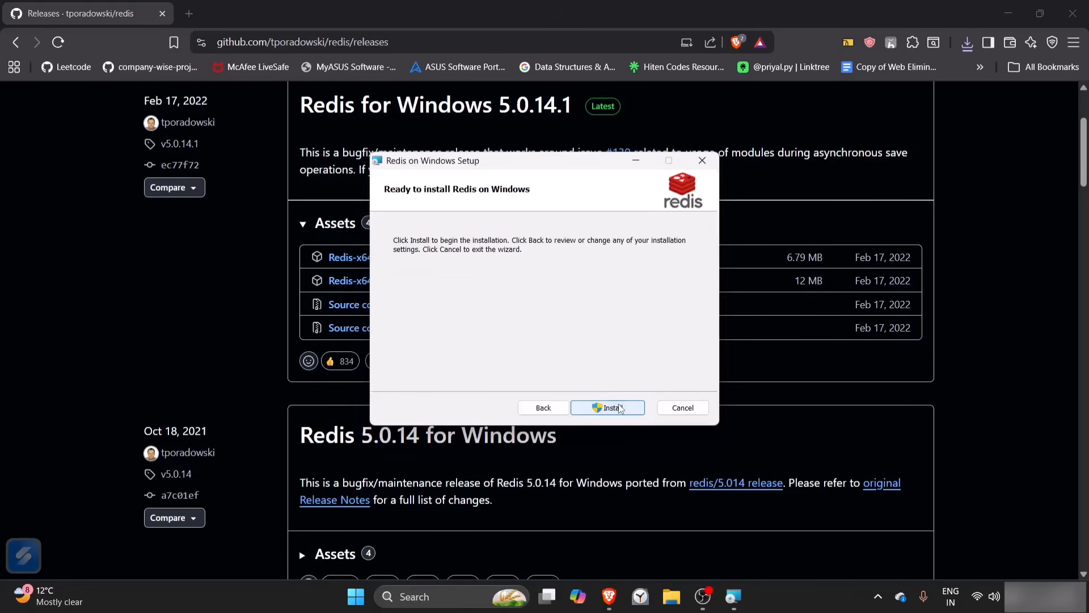
{"action": "left_click", "coordinate": [620, 408]}
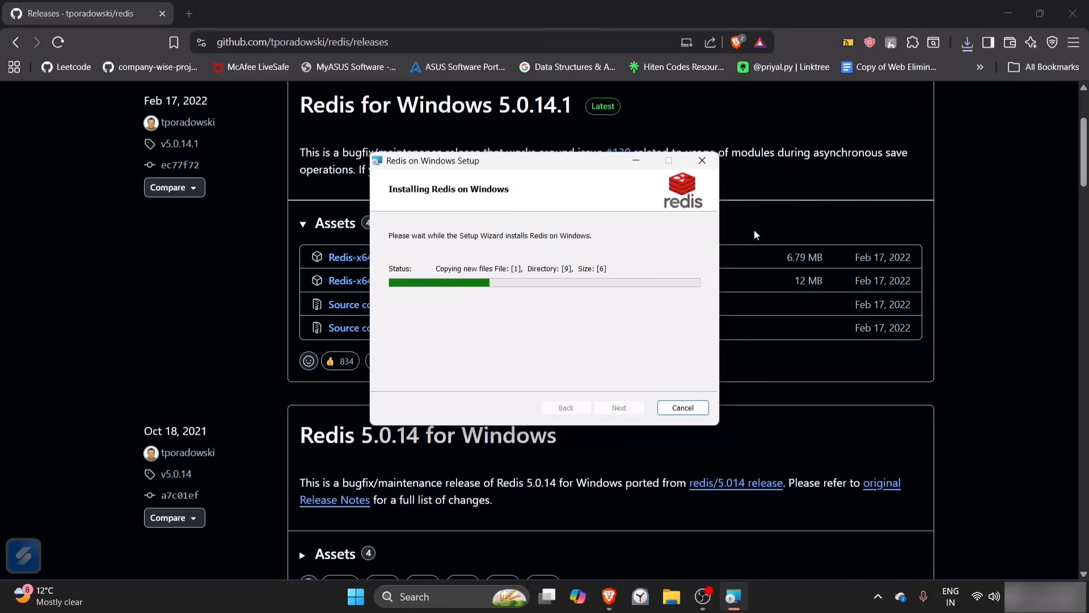
Step: Minimize the browser and finish the Redis setup wizard
{"action": "left_click", "coordinate": [1007, 16]}
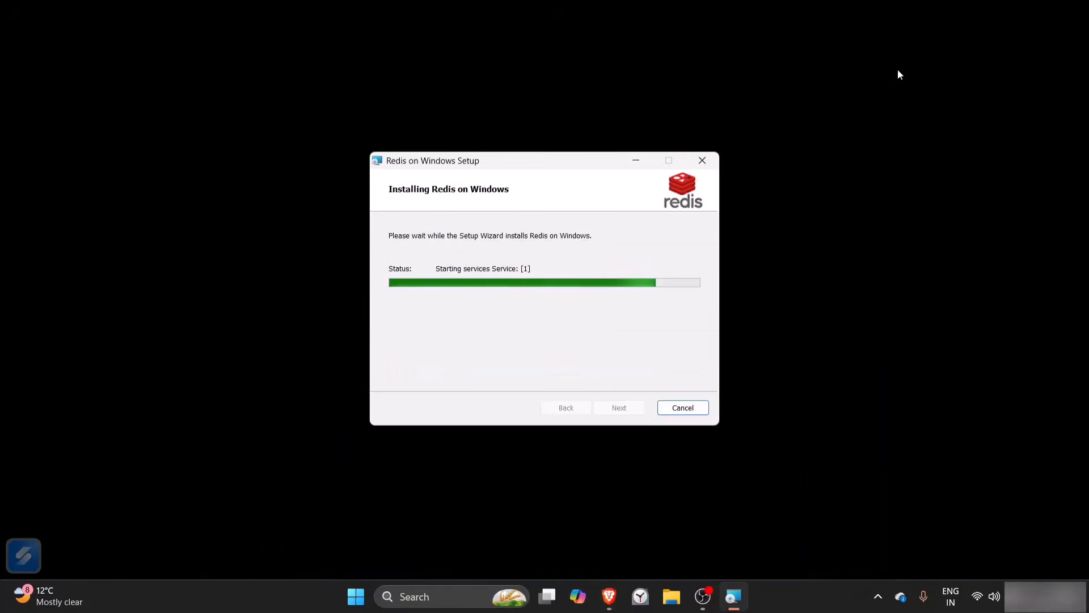
{"action": "left_click_drag", "start_coordinate": [554, 161], "coordinate": [560, 154]}
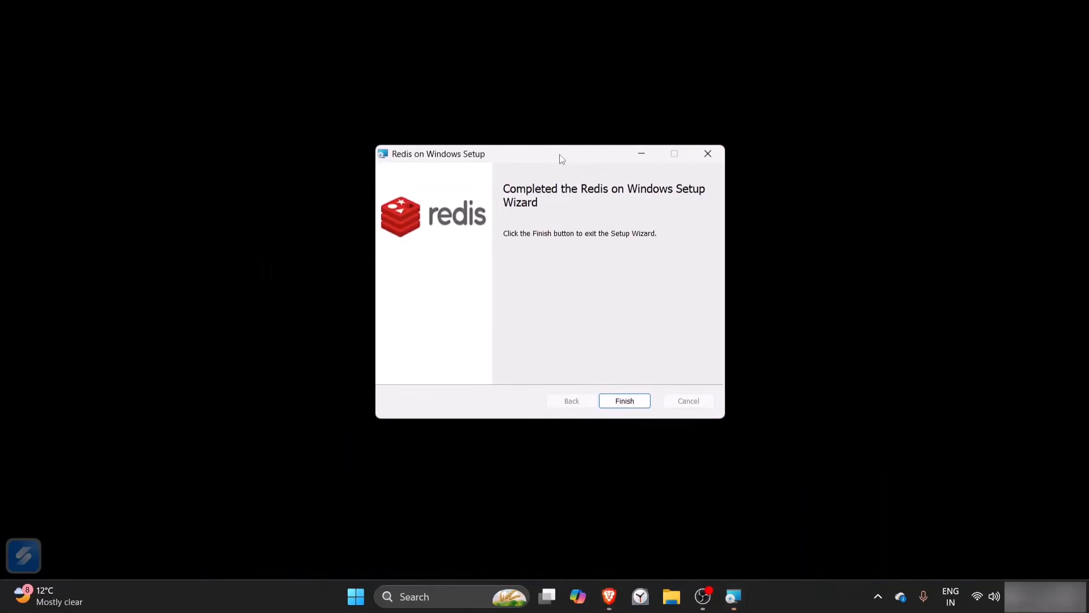
{"action": "left_click", "coordinate": [623, 399]}
Step: Search Windows for "env" and open the Environment Variables dialog from the system properties
{"action": "key", "text": "super"}
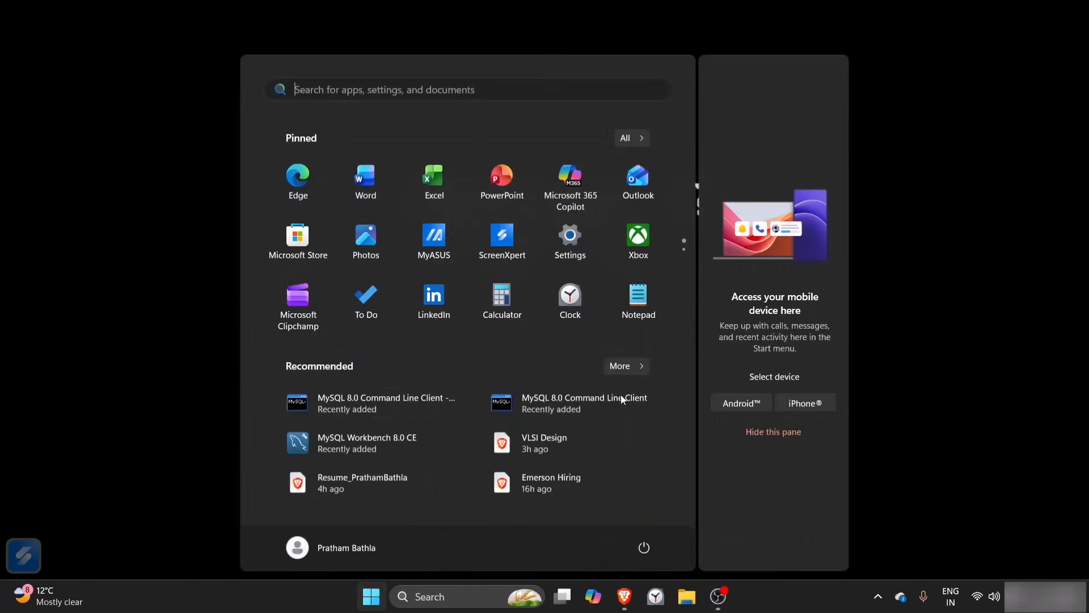
{"action": "type", "text": "env"}
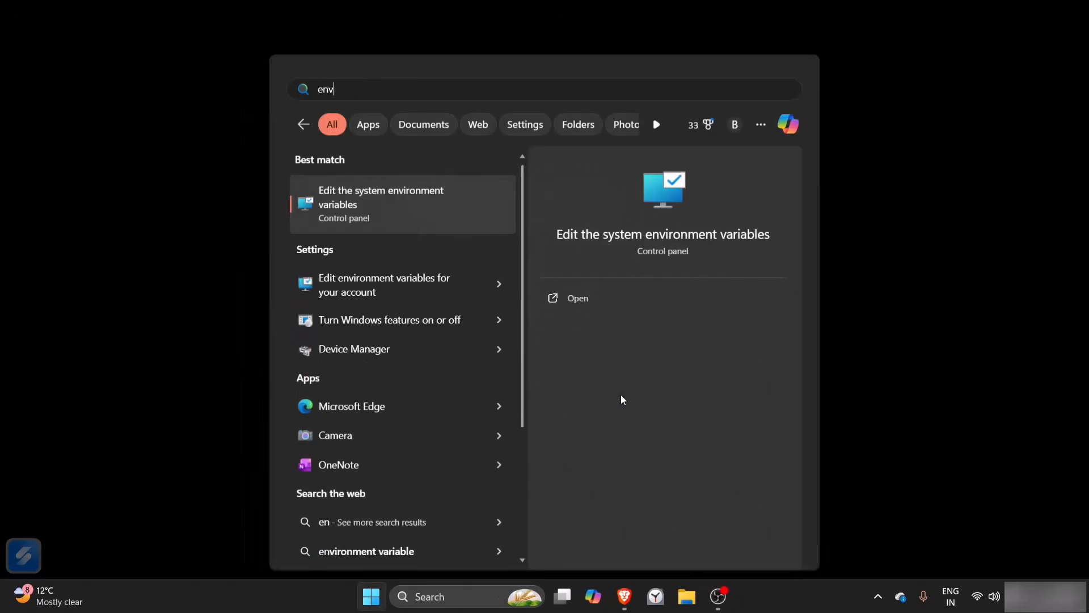
{"action": "key", "text": "Return"}
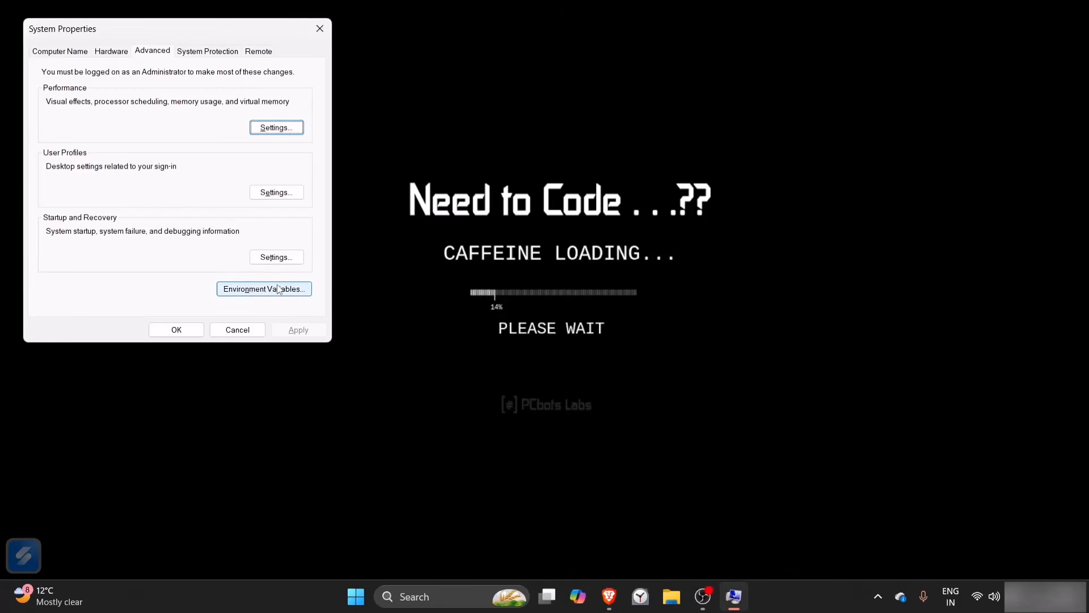
{"action": "left_click", "coordinate": [278, 289]}
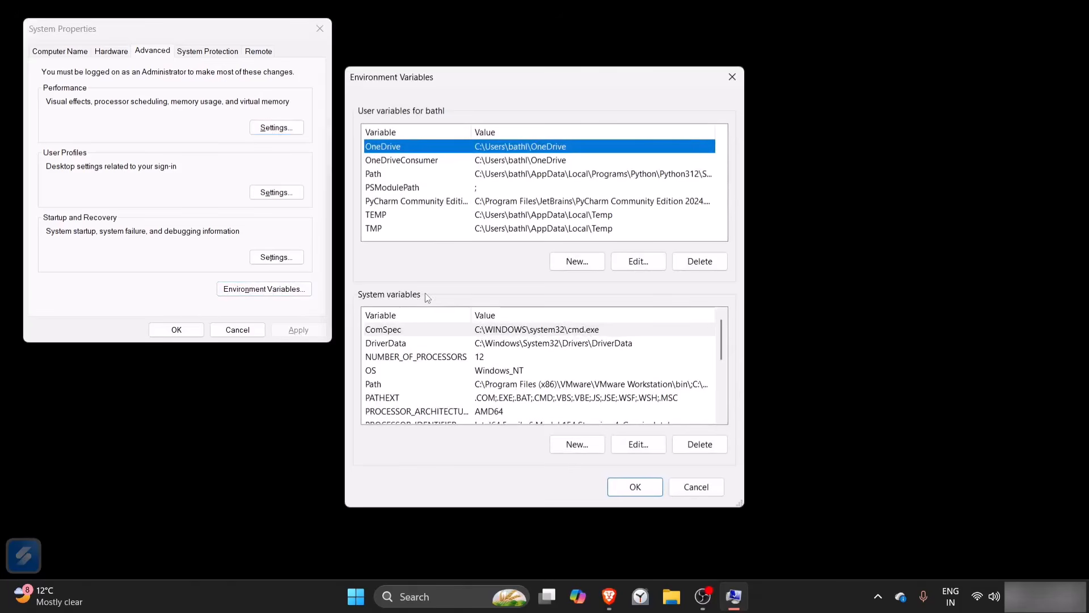
Step: Add the copied path C:\Program Files\Redis\ as a new entry in the system Path variable and confirm all dialogs
{"action": "left_click", "coordinate": [402, 385]}
{"action": "left_click", "coordinate": [630, 448]}
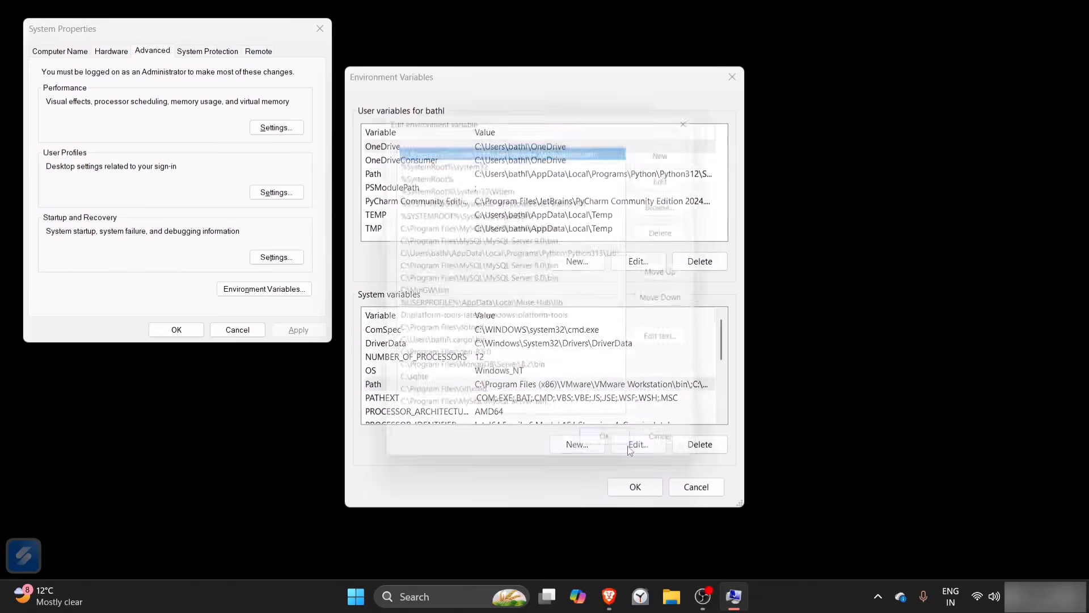
{"action": "left_click", "coordinate": [669, 144]}
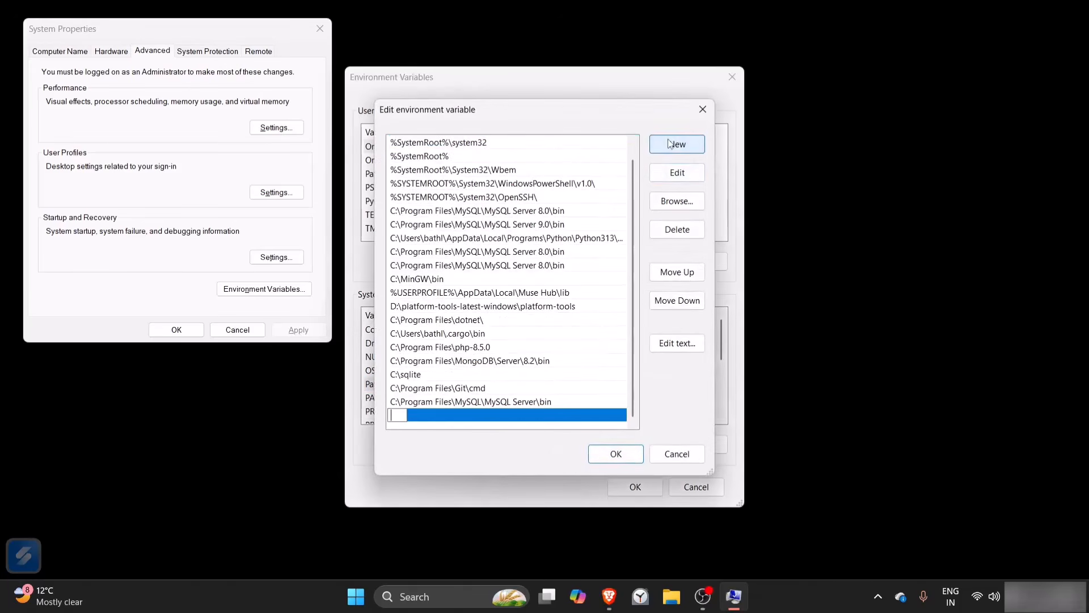
{"action": "key", "text": "ctrl+v"}
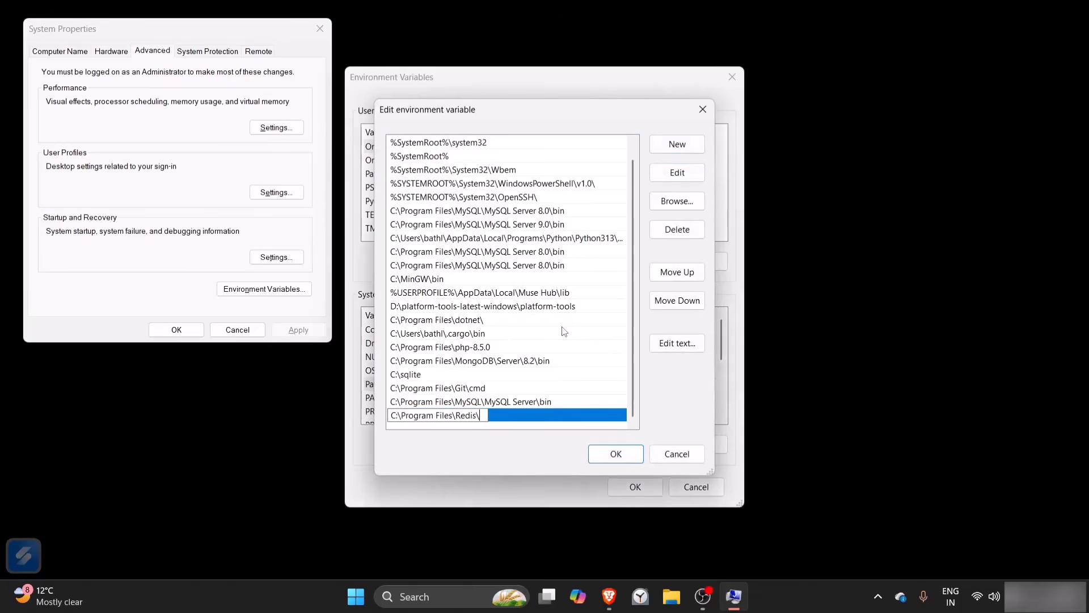
{"action": "left_click", "coordinate": [614, 452]}
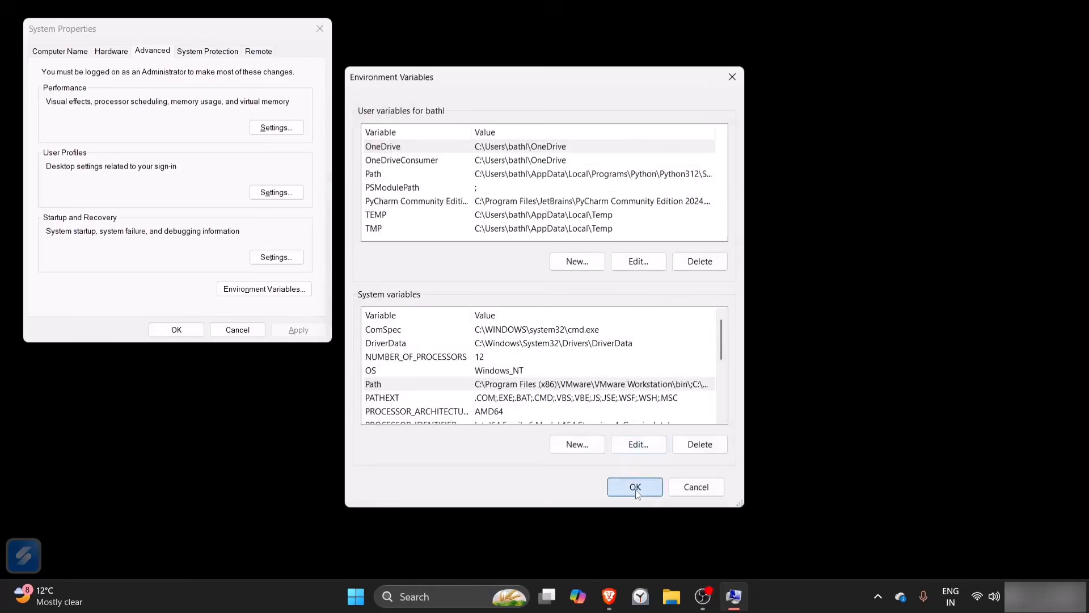
{"action": "left_click", "coordinate": [636, 488]}
{"action": "left_click", "coordinate": [176, 329]}
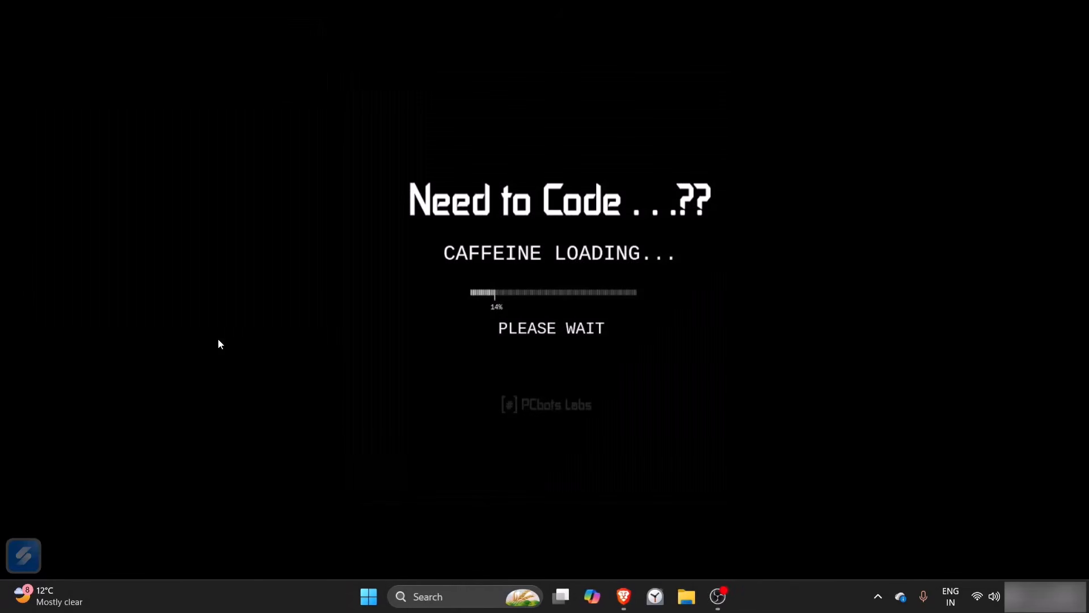
Step: Search Windows for "cmd", open Command Prompt without administrator rights and maximize its window
{"action": "key", "text": "super"}
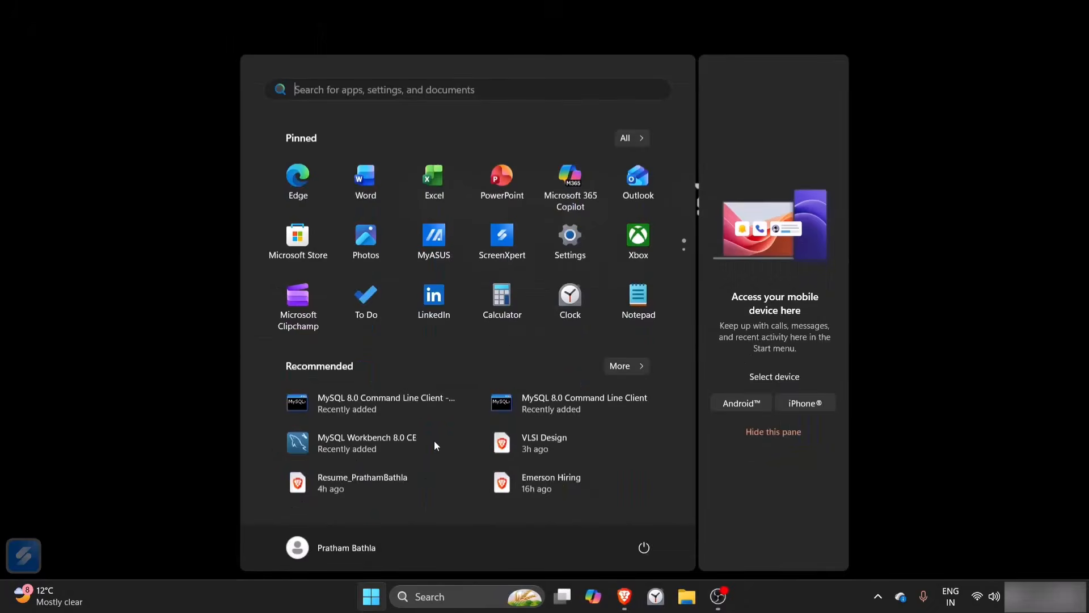
{"action": "key", "text": "super"}
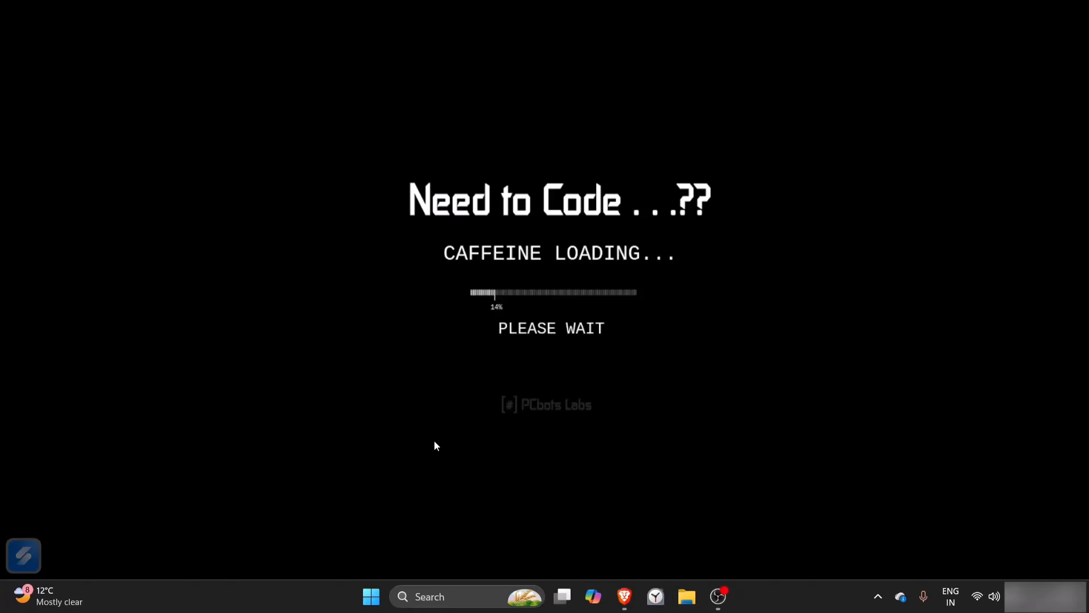
{"action": "key", "text": "super"}
{"action": "type", "text": "cmd"}
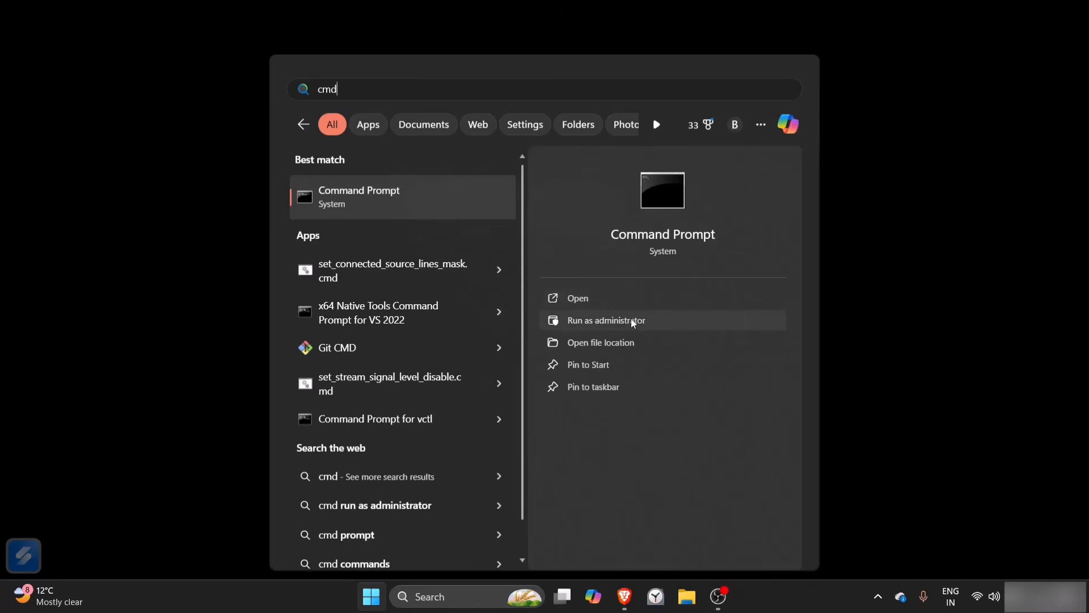
{"action": "left_click", "coordinate": [628, 297]}
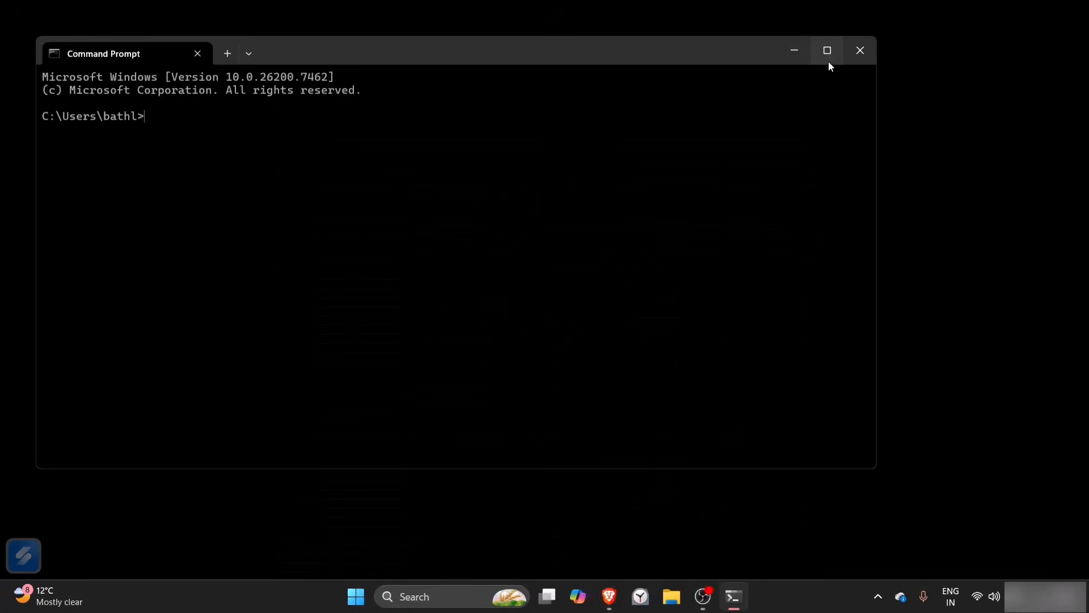
{"action": "left_click", "coordinate": [827, 51]}
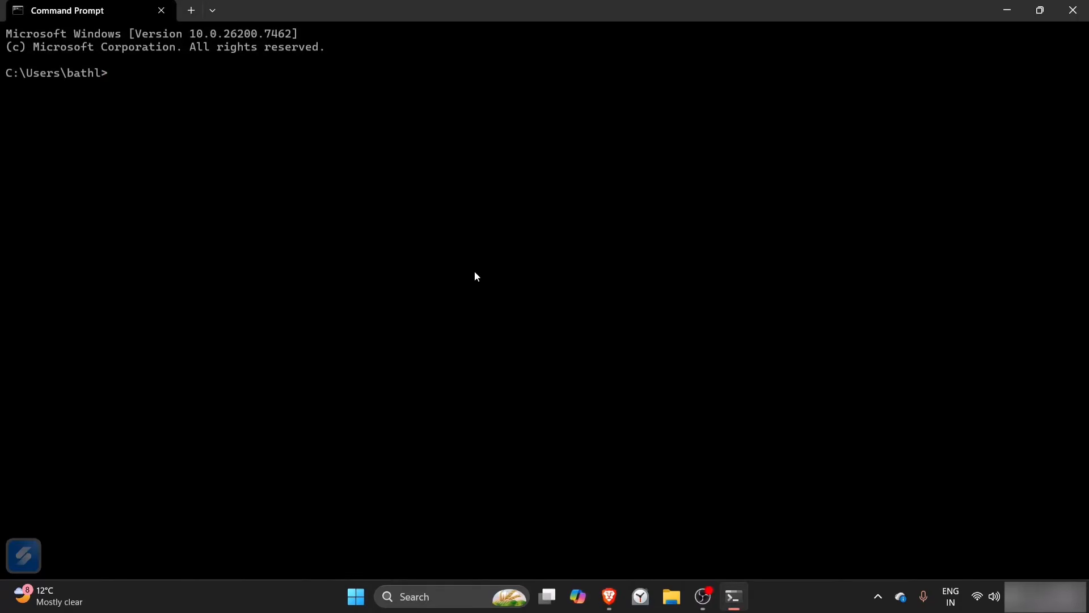
Step: Run redis-server at the command prompt to start the Redis server and look over its startup output
{"action": "type", "text": "run"}
{"action": "key", "text": "BackSpace"}
{"action": "key", "text": "BackSpace"}
{"action": "key", "text": "BackSpace"}
{"action": "type", "text": "edis-server"}
{"action": "key", "text": "Return"}
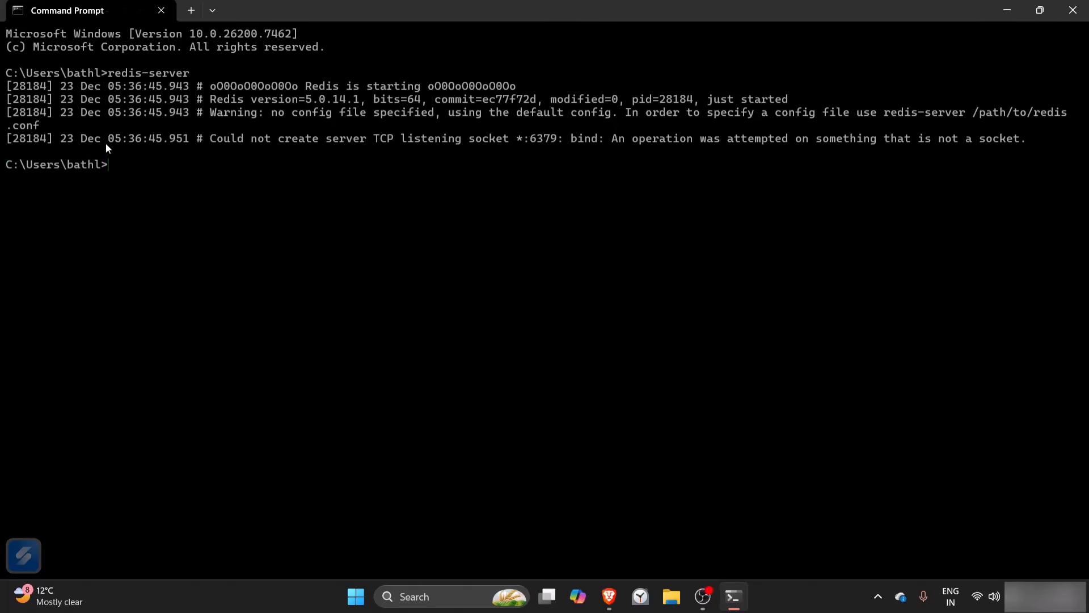
{"action": "left_click_drag", "start_coordinate": [106, 145], "coordinate": [391, 180]}
{"action": "left_click", "coordinate": [1, 77]}
{"action": "left_click", "coordinate": [361, 182]}
Step: Start the Redis command-line client with redis-cli and check the host and port of its prompt
{"action": "type", "text": "redis-cli"}
{"action": "key", "text": "Return"}
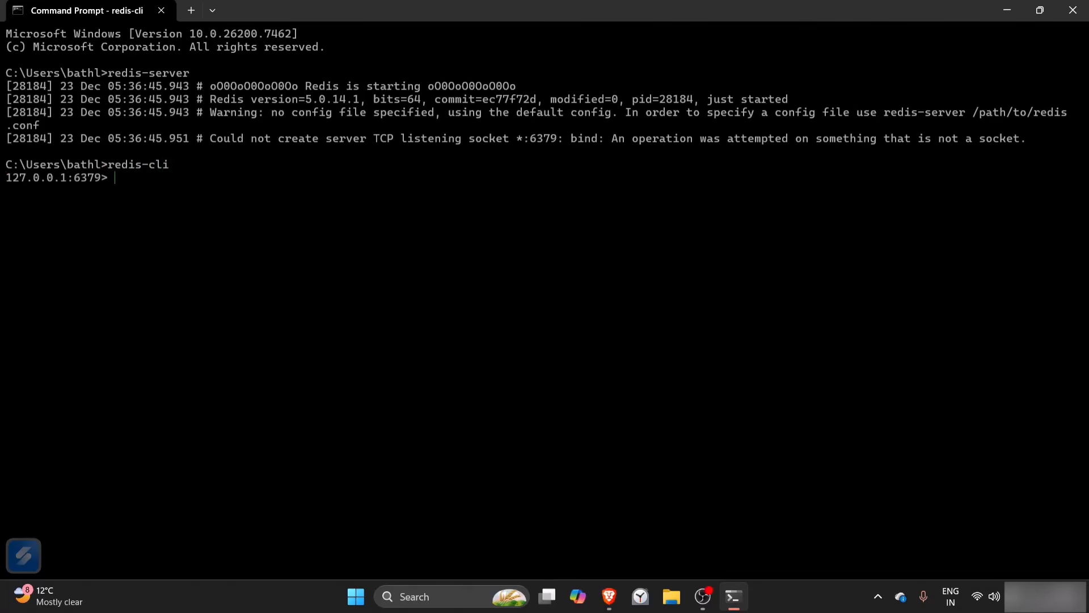
{"action": "left_click_drag", "start_coordinate": [99, 183], "coordinate": [2, 182]}
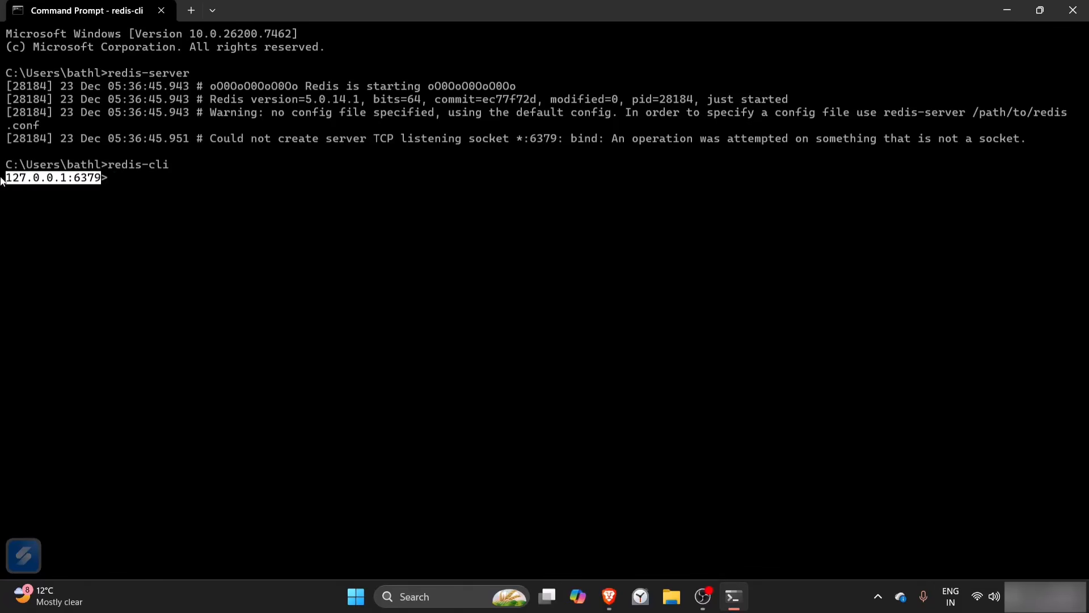
{"action": "left_click", "coordinate": [210, 222]}
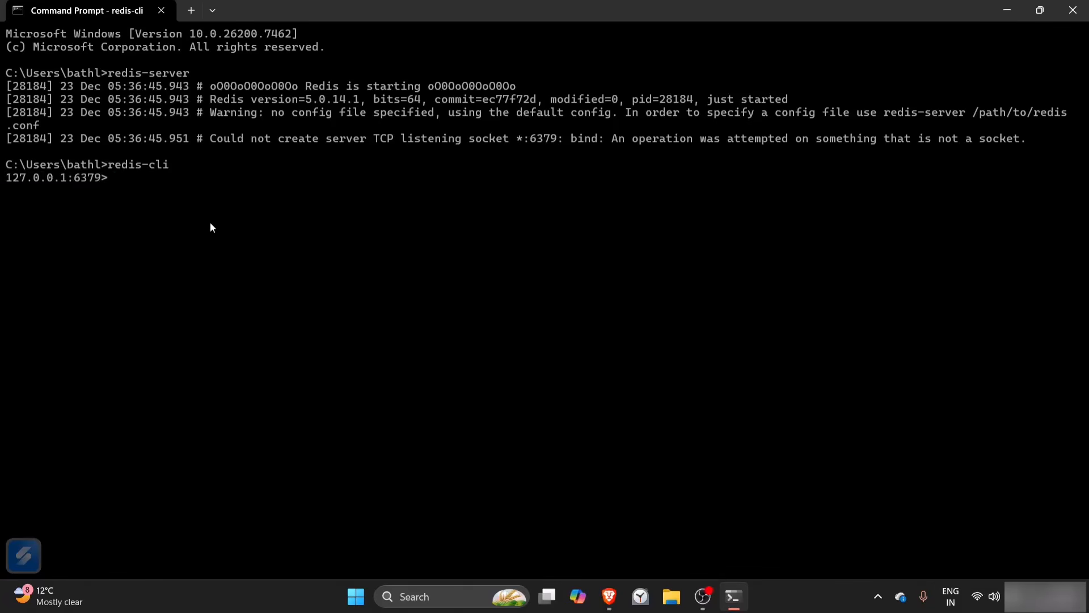
Step: Store a person's first name in Redis under the key "name" using the set command
{"action": "type", "text": "set"}
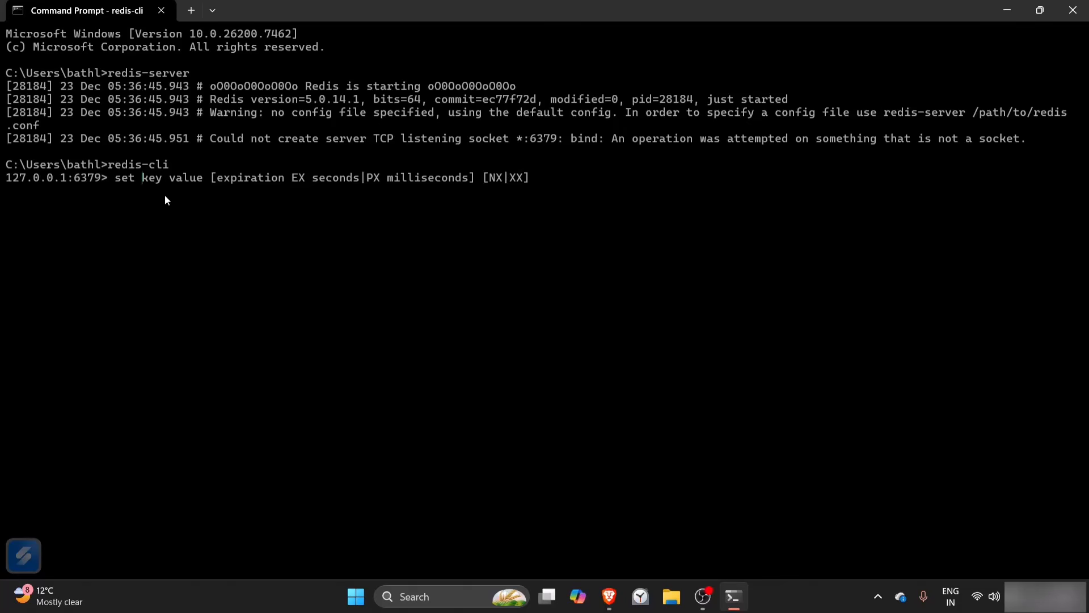
{"action": "type", "text": "name p"}
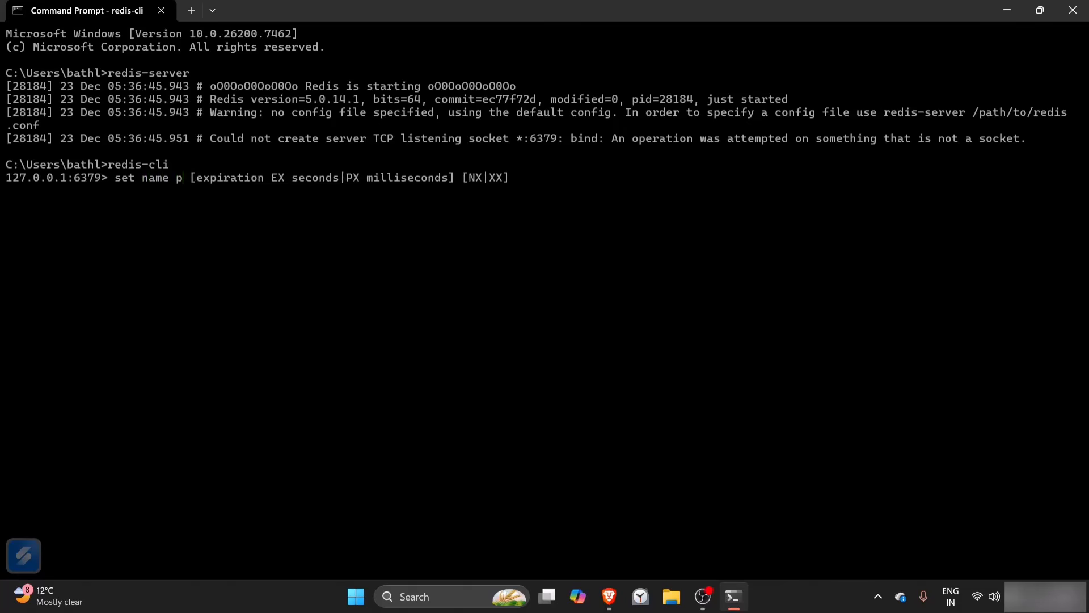
{"action": "type", "text": "ratha"}
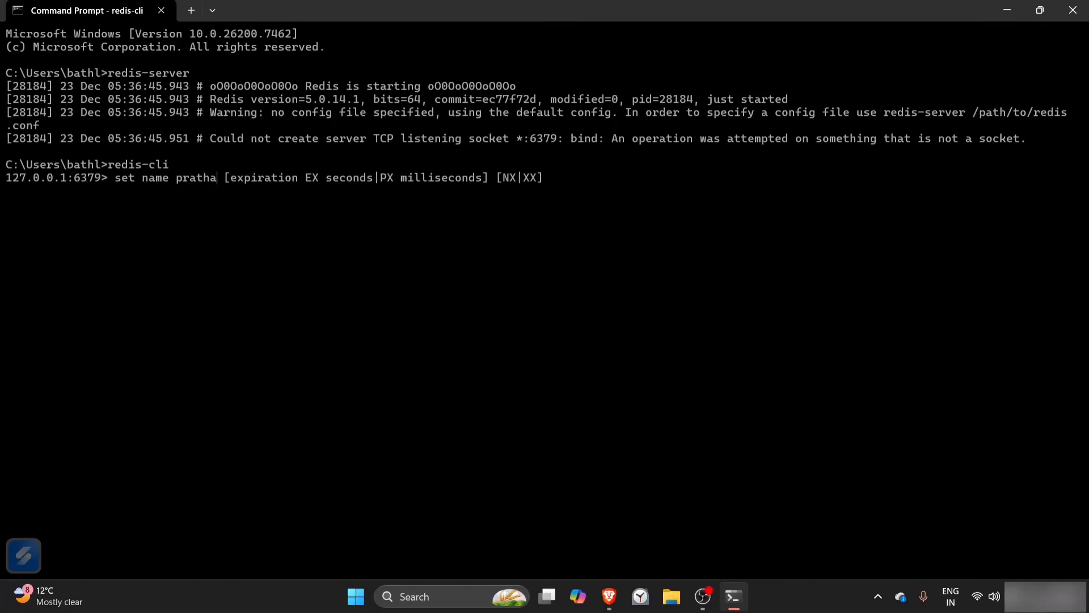
{"action": "type", "text": "m"}
{"action": "key", "text": "Return"}
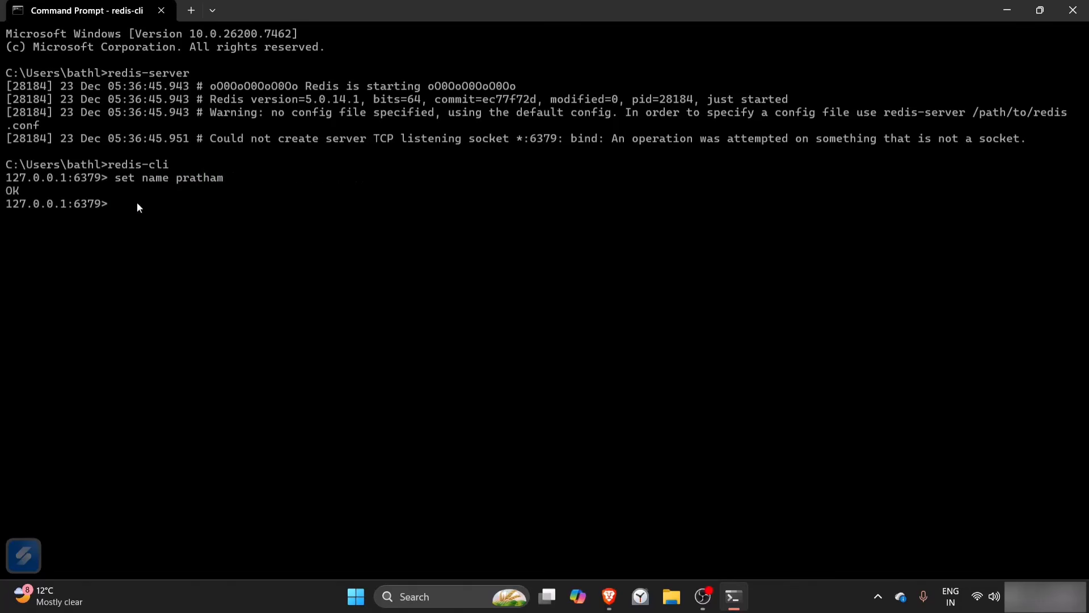
{"action": "left_click_drag", "start_coordinate": [23, 191], "coordinate": [6, 191]}
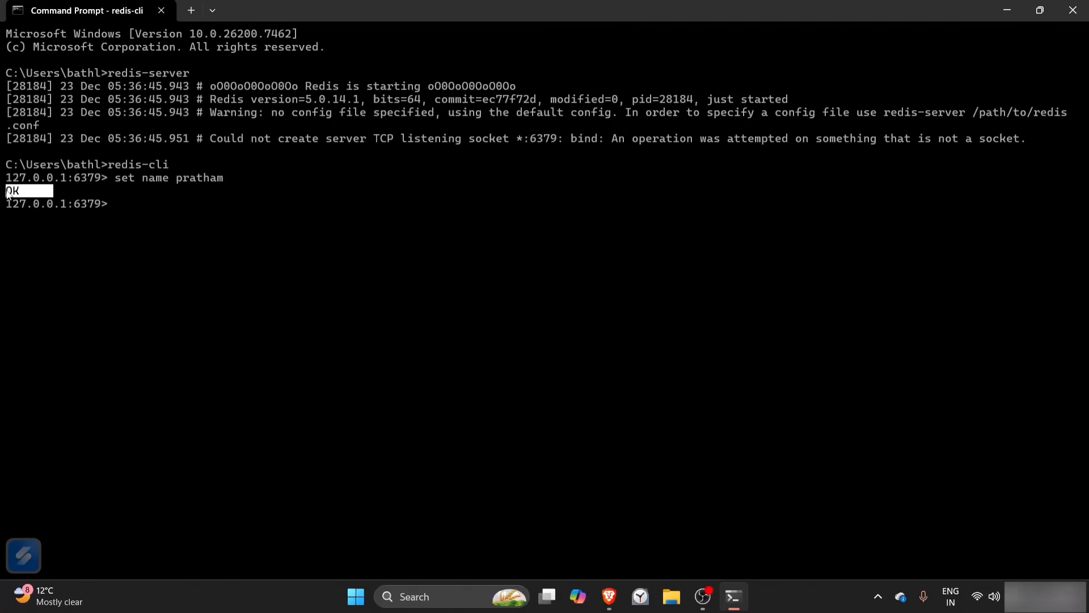
{"action": "left_click", "coordinate": [121, 219]}
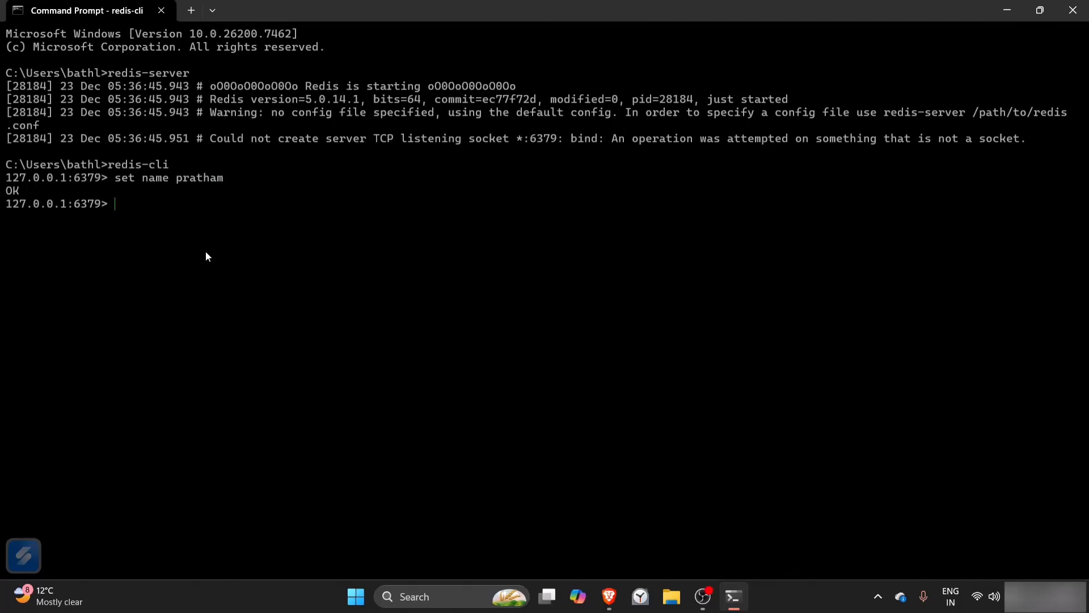
Step: Read back the stored value with "get name" and close the Command Prompt window
{"action": "type", "text": "get"}
{"action": "left_click_drag", "start_coordinate": [158, 170], "coordinate": [161, 178]}
{"action": "double_click", "coordinate": [161, 177]}
{"action": "type", "text": "me"}
{"action": "key", "text": "Return"}
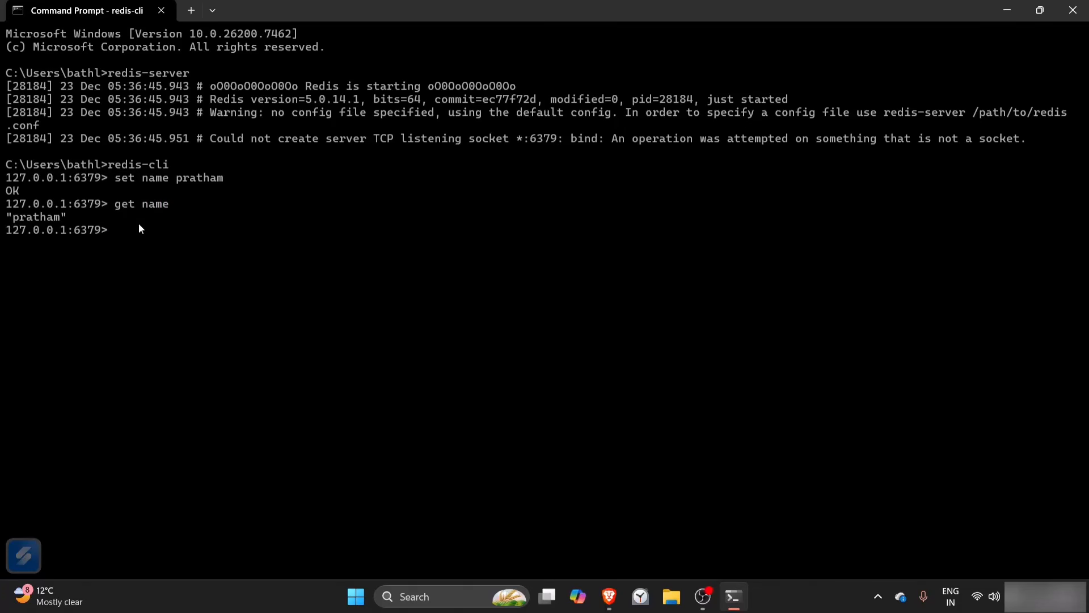
{"action": "left_click_drag", "start_coordinate": [76, 208], "coordinate": [5, 223]}
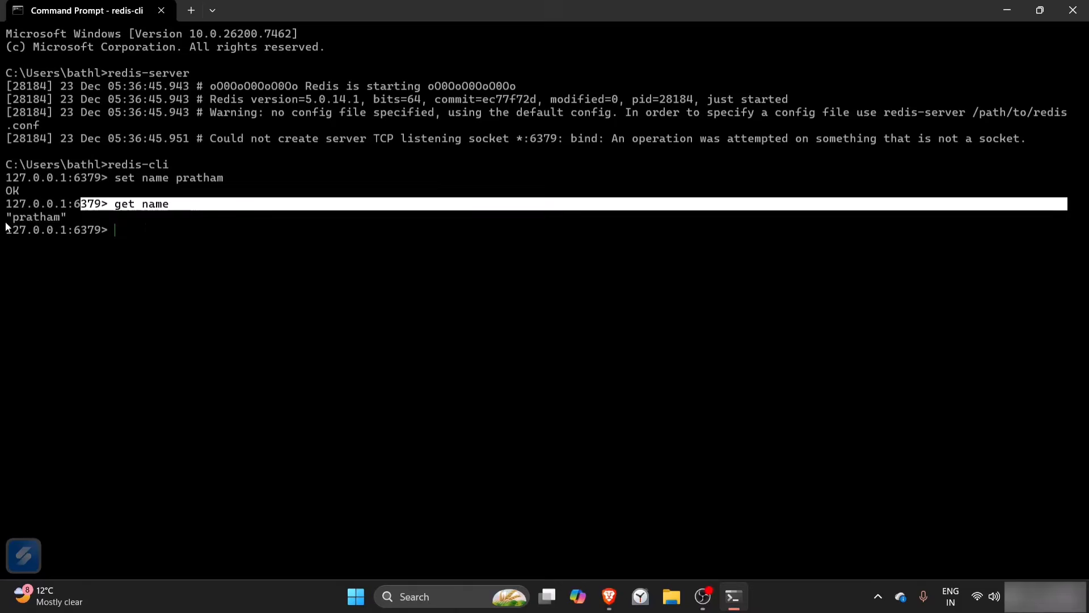
{"action": "right_click", "coordinate": [5, 223]}
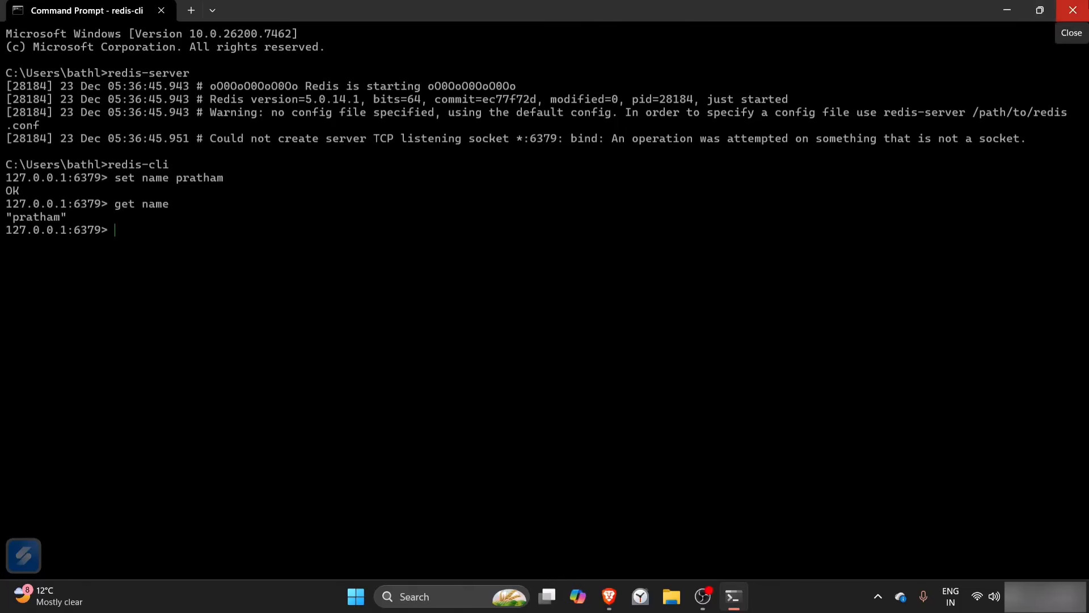
{"action": "left_click", "coordinate": [1073, 10]}
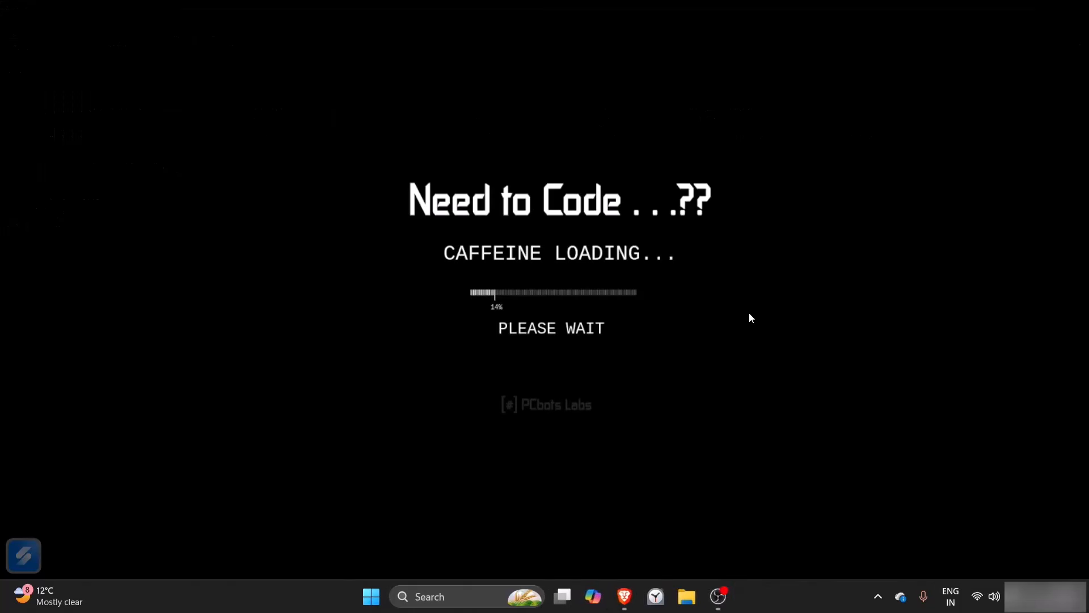